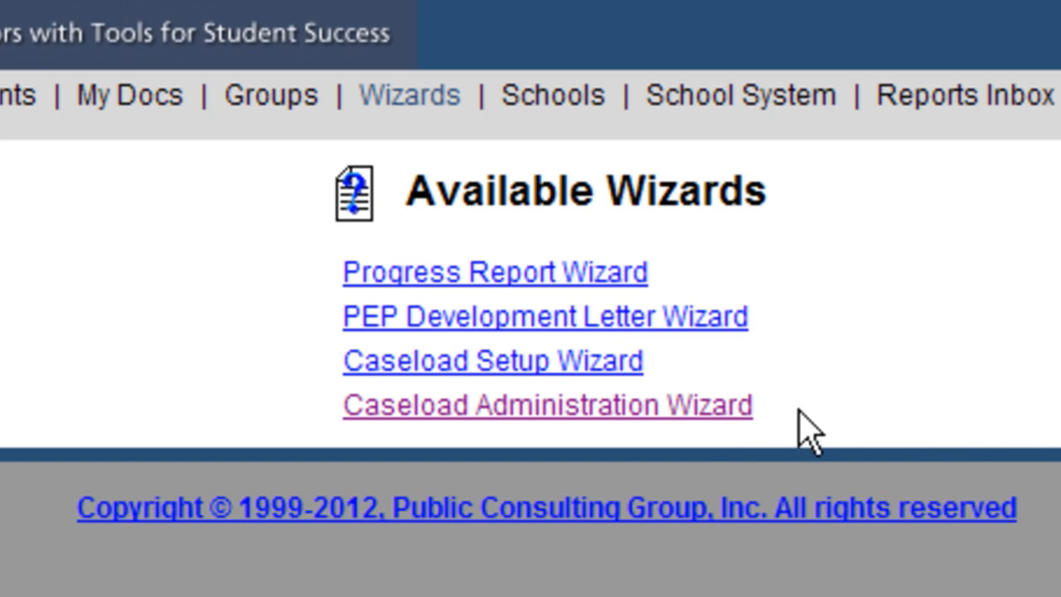
Open the Caseload Administration Wizard and list the users whose last name matches "test".
left_click(720, 429)
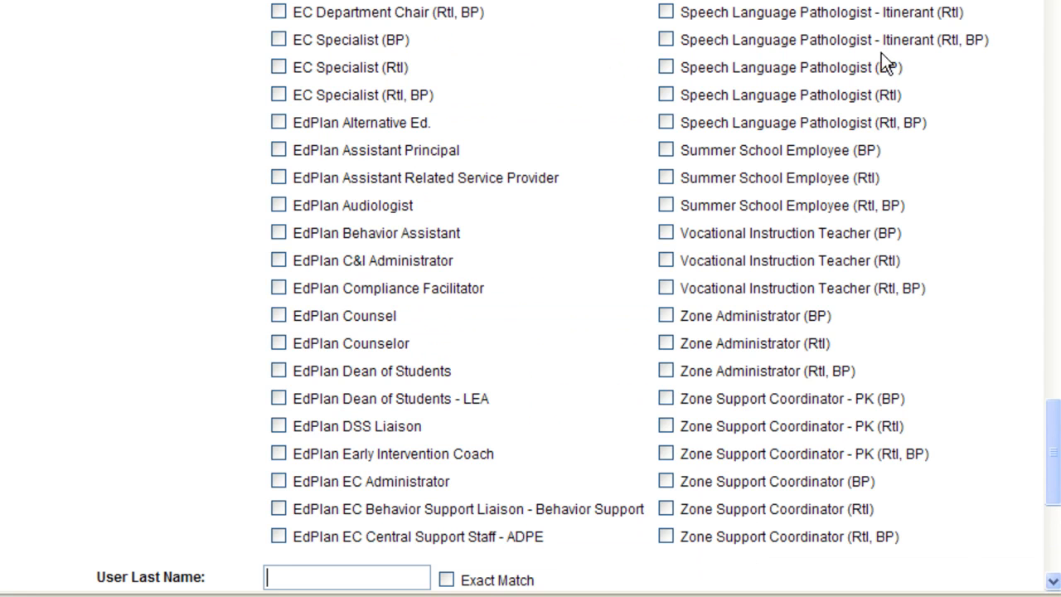
scroll(989, 107, "down", 4)
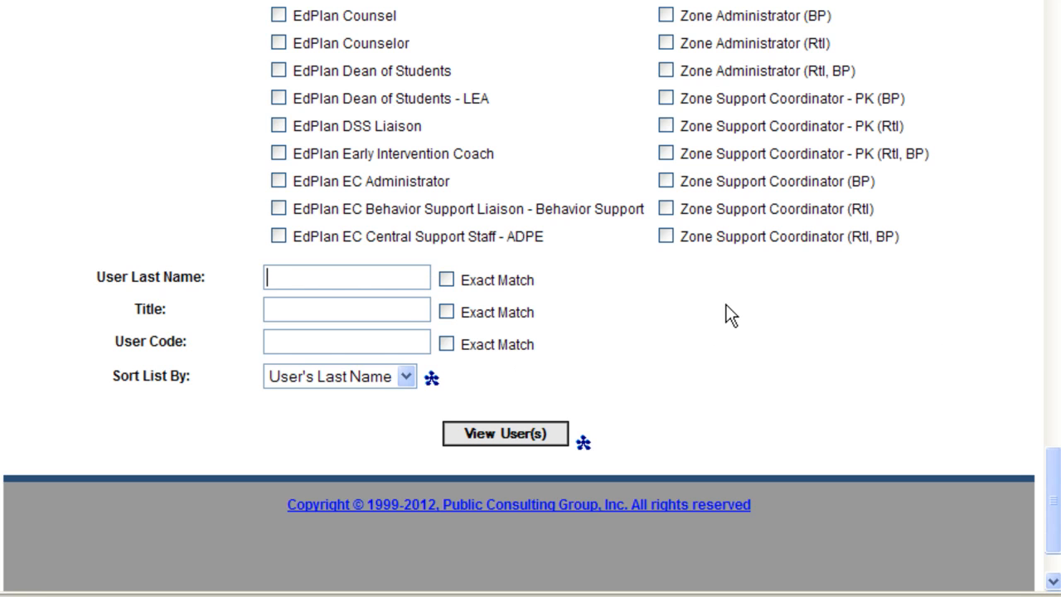
type("test")
left_click(540, 436)
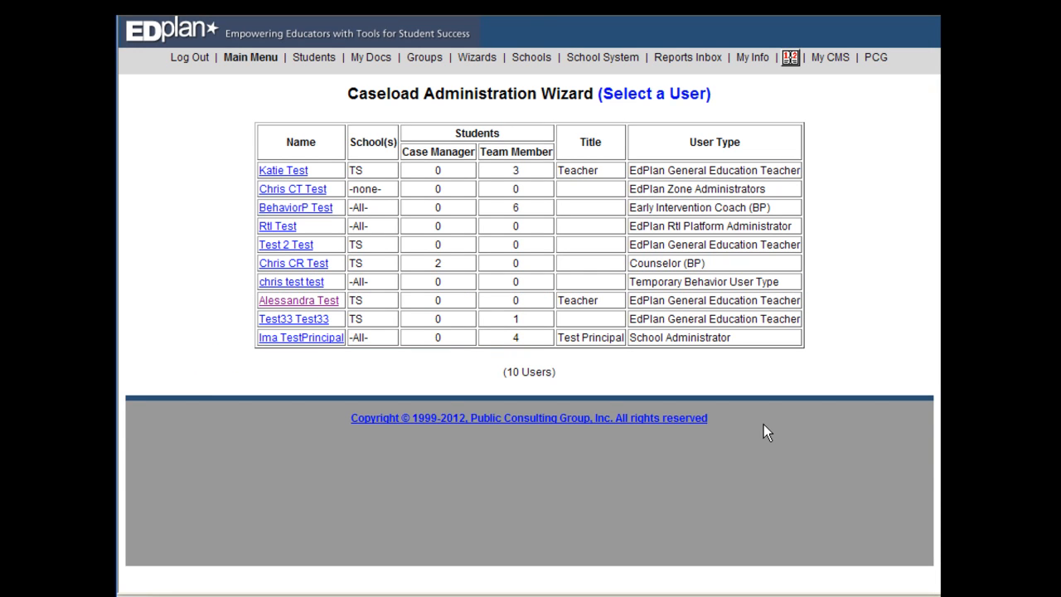
Open the caseload of the user titled Teacher who has no students and list 7th Grade students to add.
left_click(327, 300)
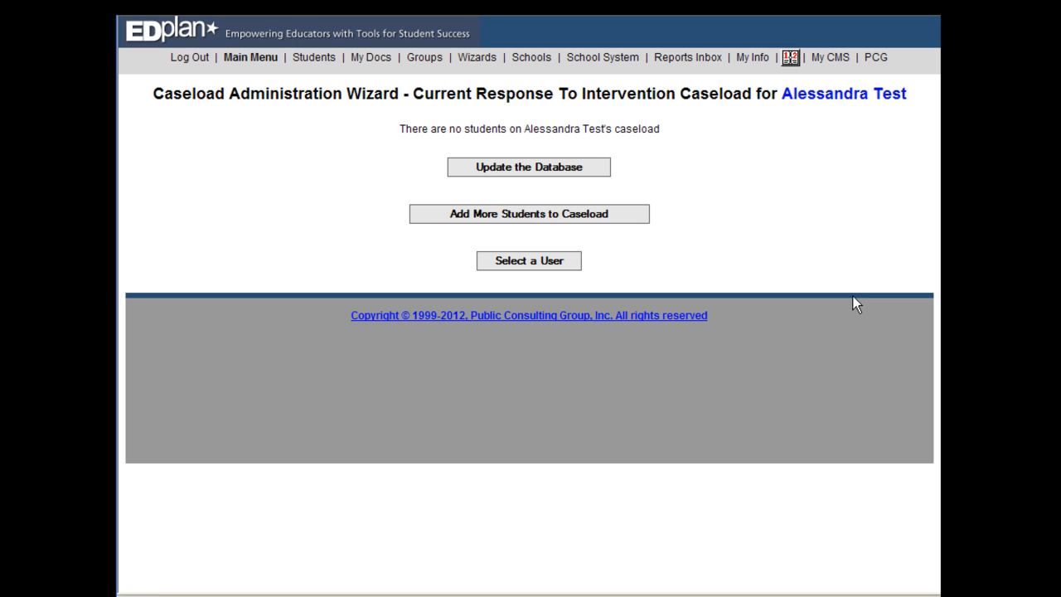
left_click(627, 218)
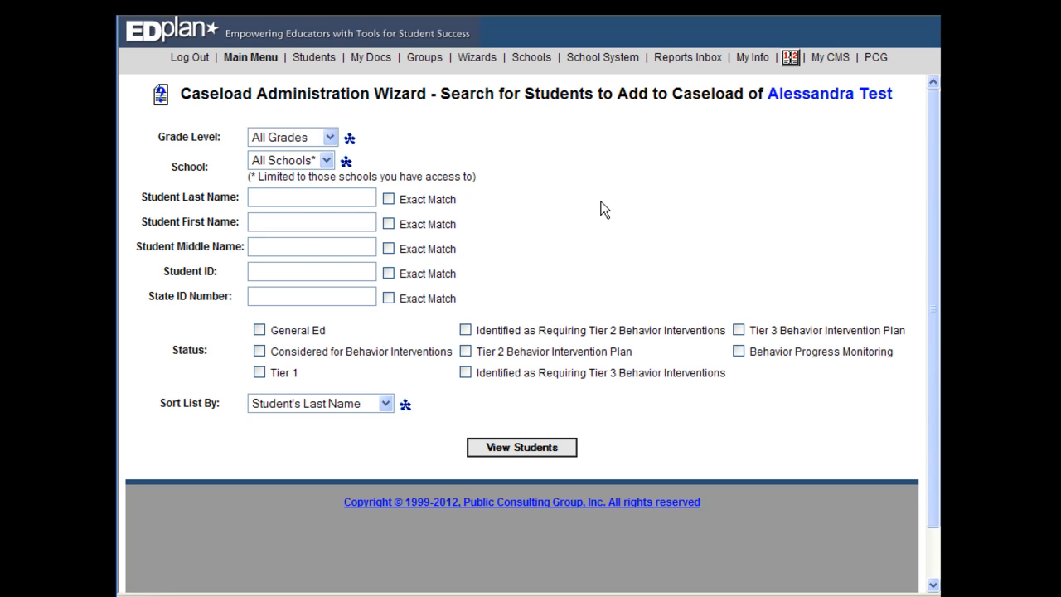
left_click(329, 137)
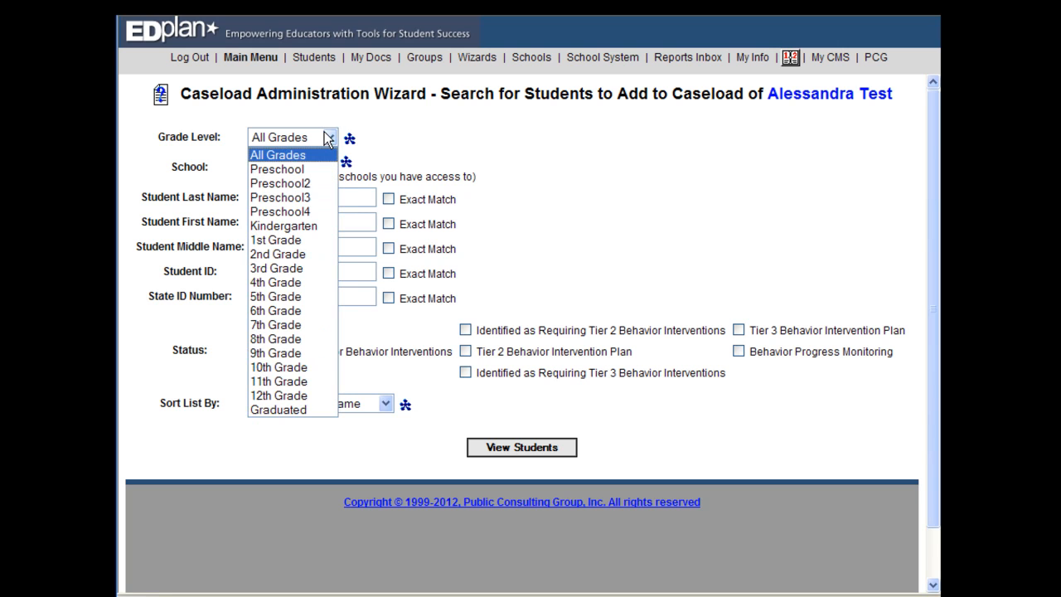
left_click(312, 324)
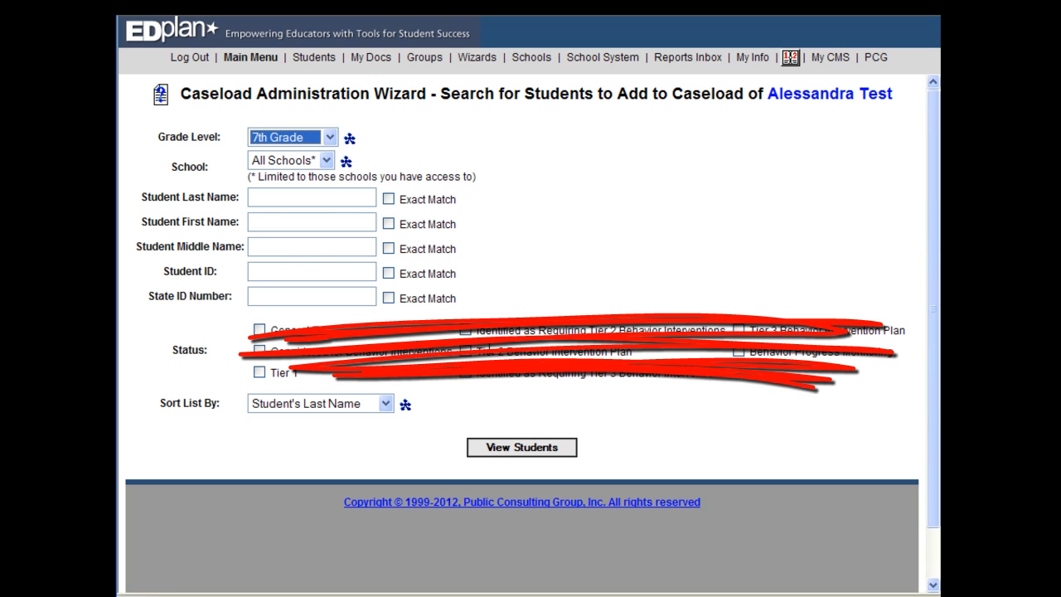
left_click(500, 445)
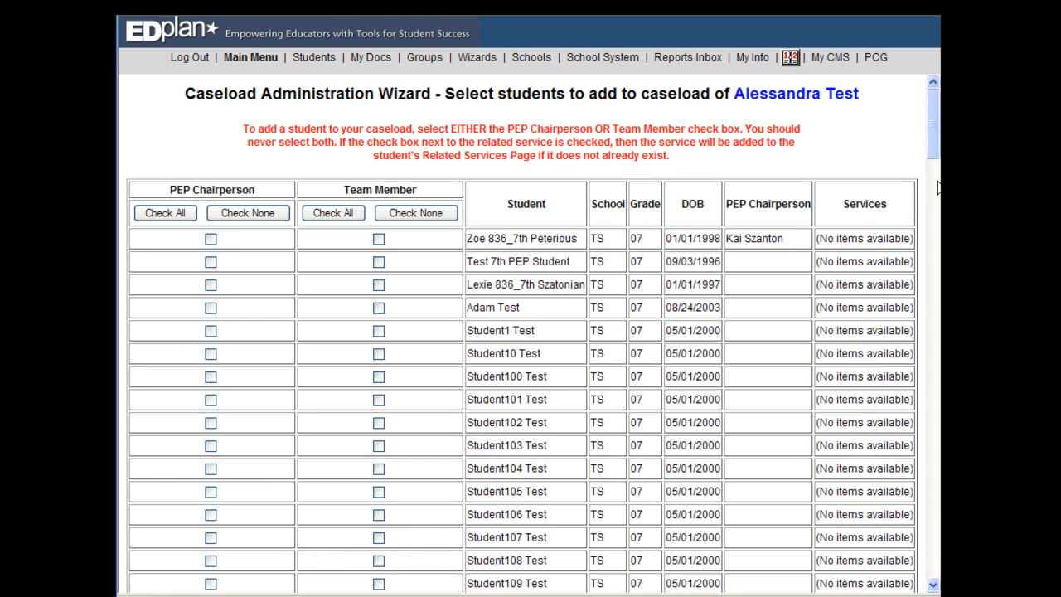
Mark all listed 7th-grade students for the teacher as Team Member and add them to the caseload.
left_click_drag(928, 129, 904, 536)
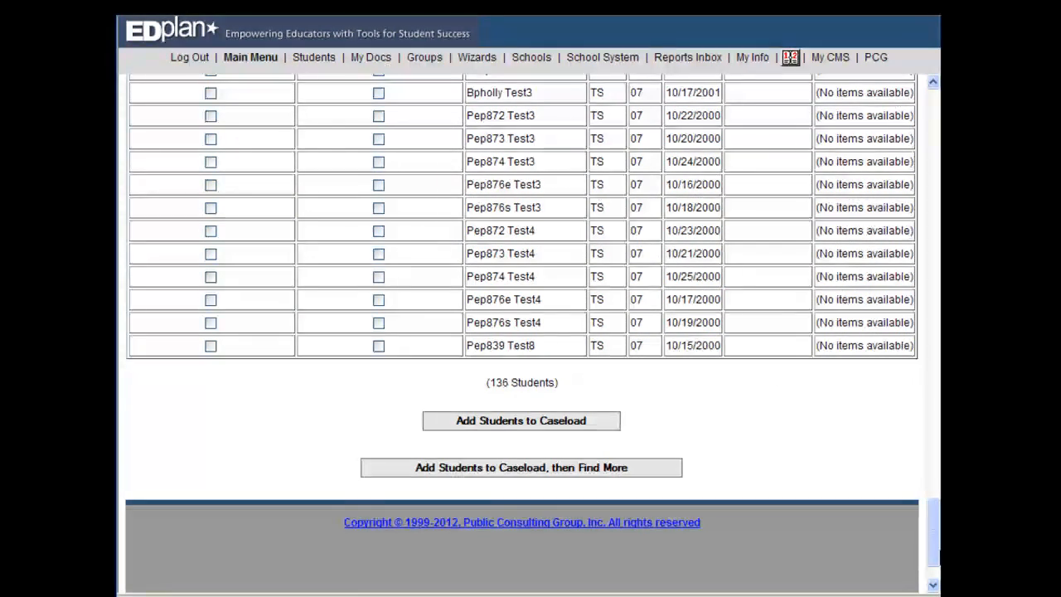
scroll(522, 332, "up", 20)
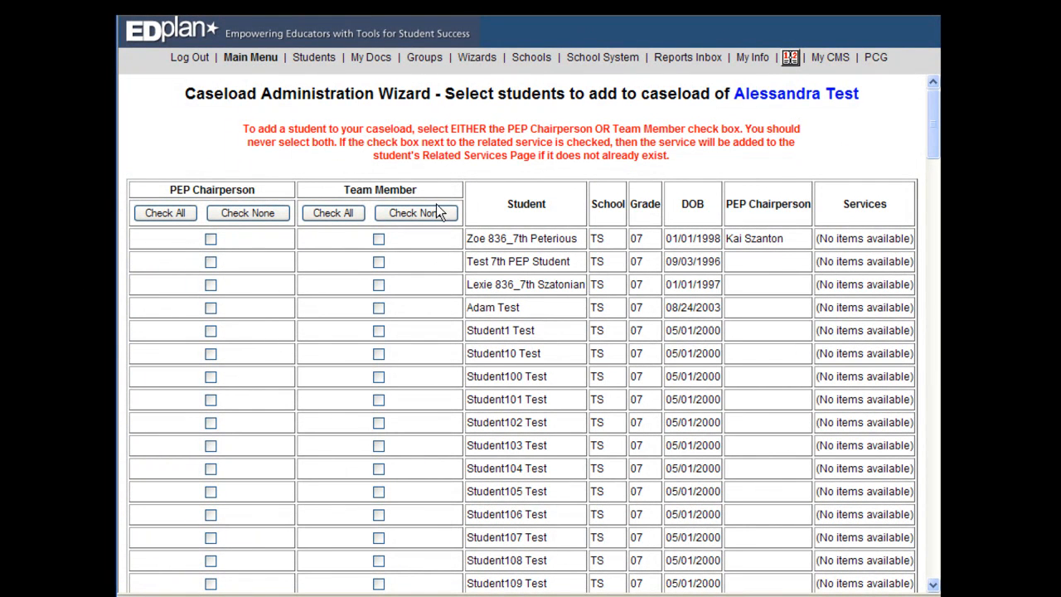
left_click(336, 213)
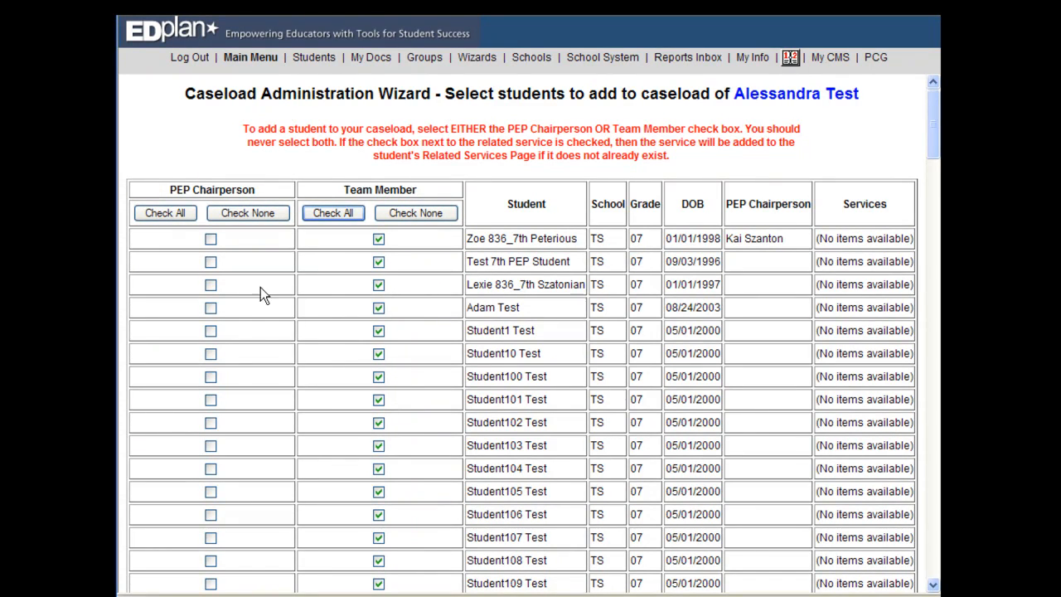
left_click(213, 285)
left_click(379, 285)
scroll(525, 353, "down", 15)
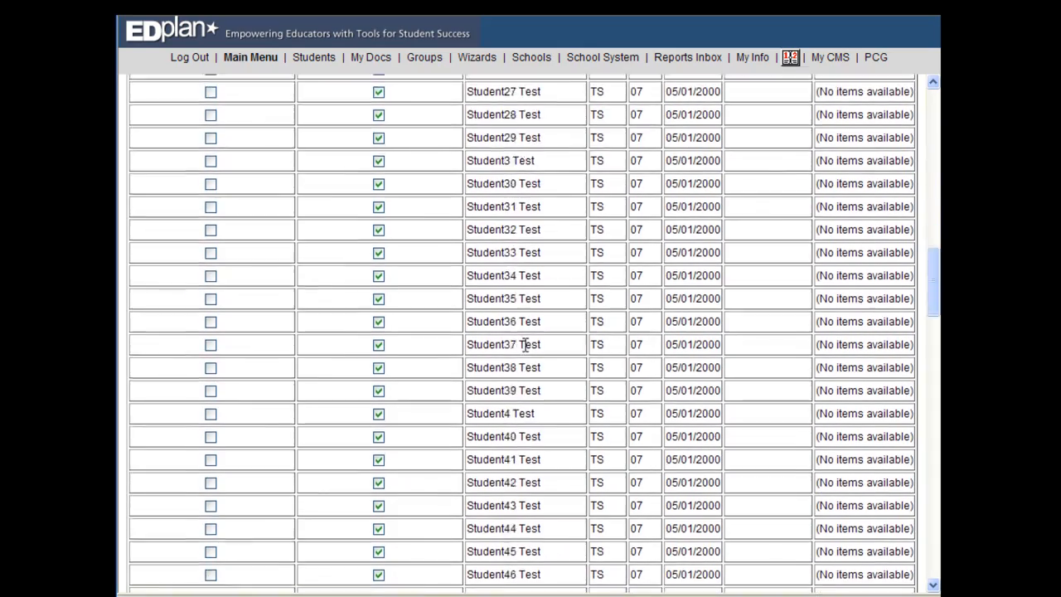
scroll(525, 346, "down", 15)
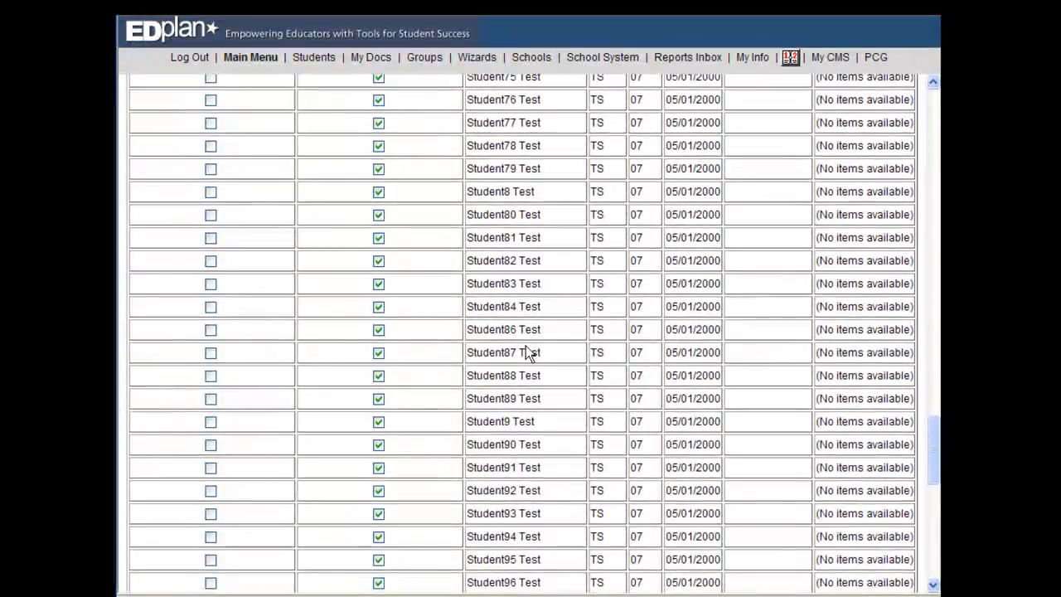
scroll(525, 346, "down", 10)
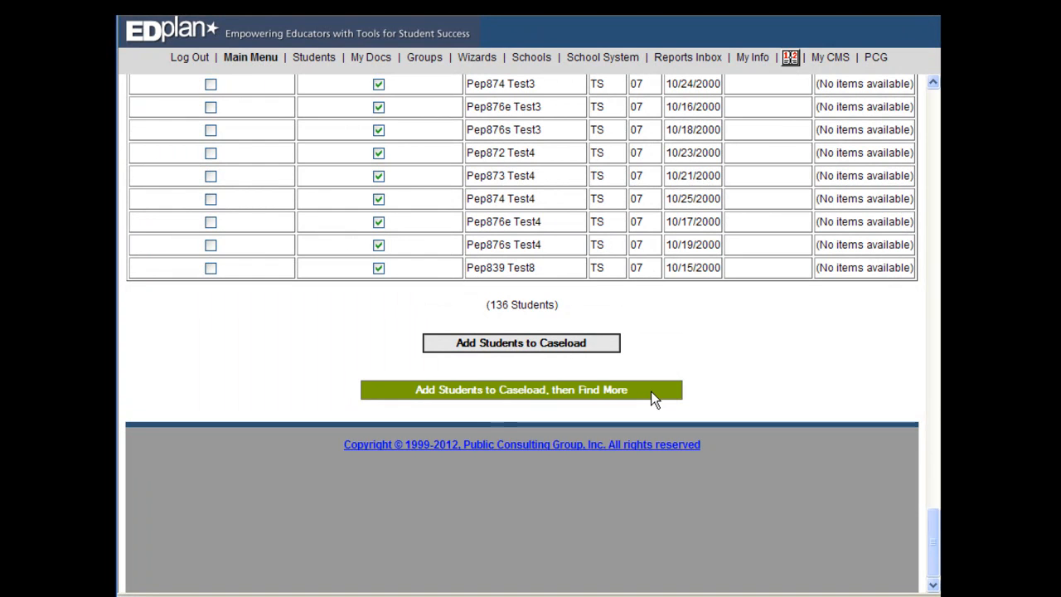
left_click(603, 343)
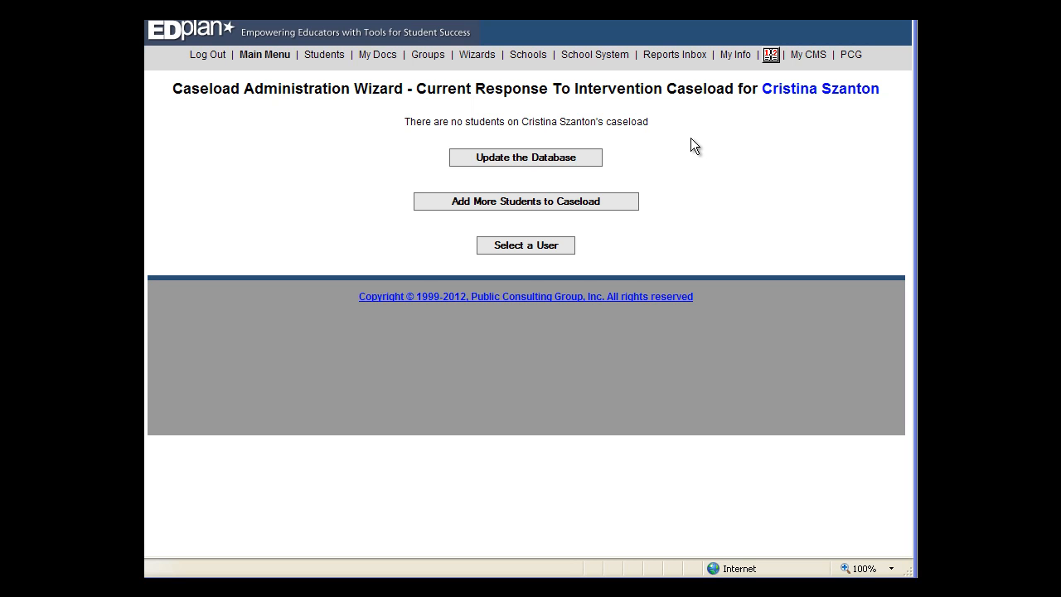
Select a different user by searching last name "test" and open the caseload of the teacher with 136 team-member students.
left_click(533, 245)
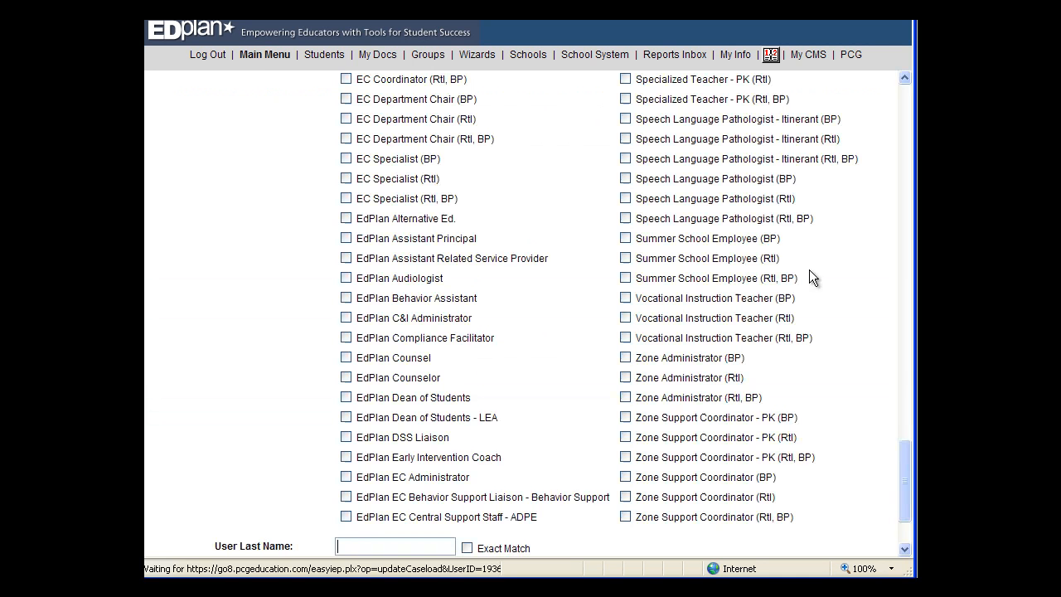
scroll(597, 495, "down", 5)
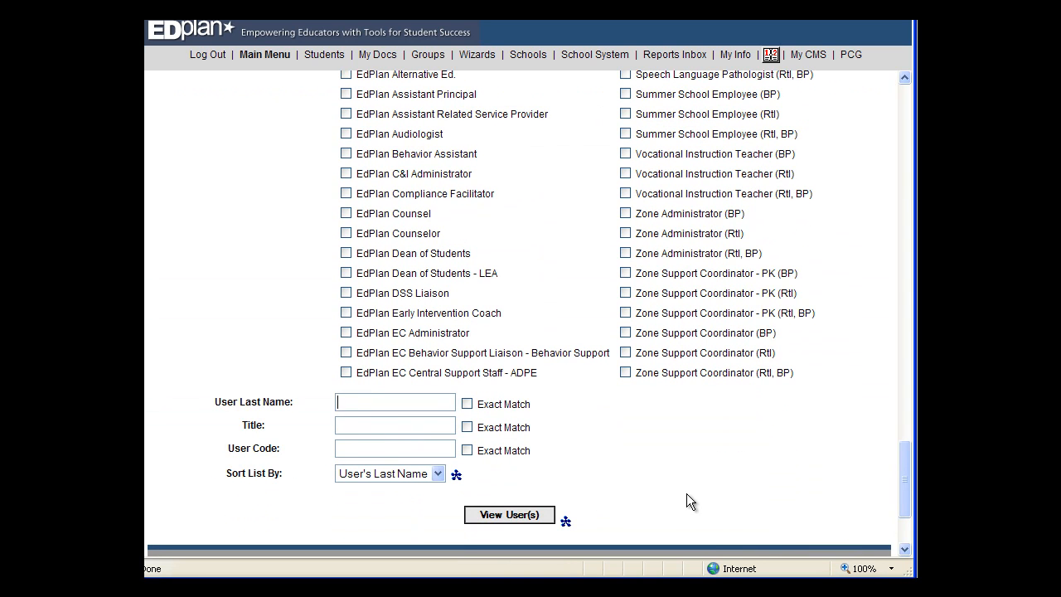
left_click(431, 406)
type("test")
left_click(526, 516)
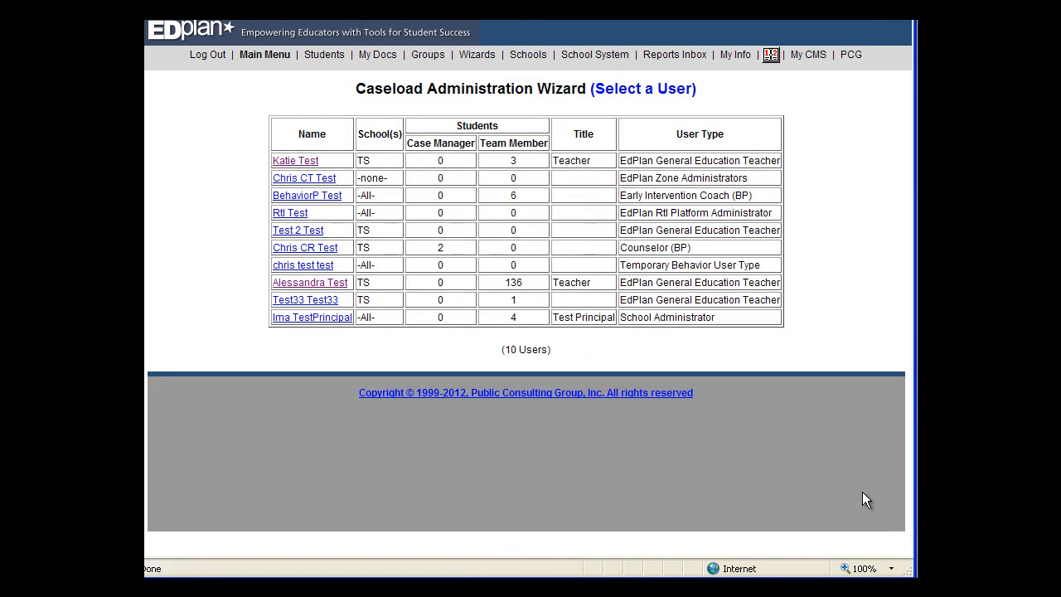
left_click(336, 284)
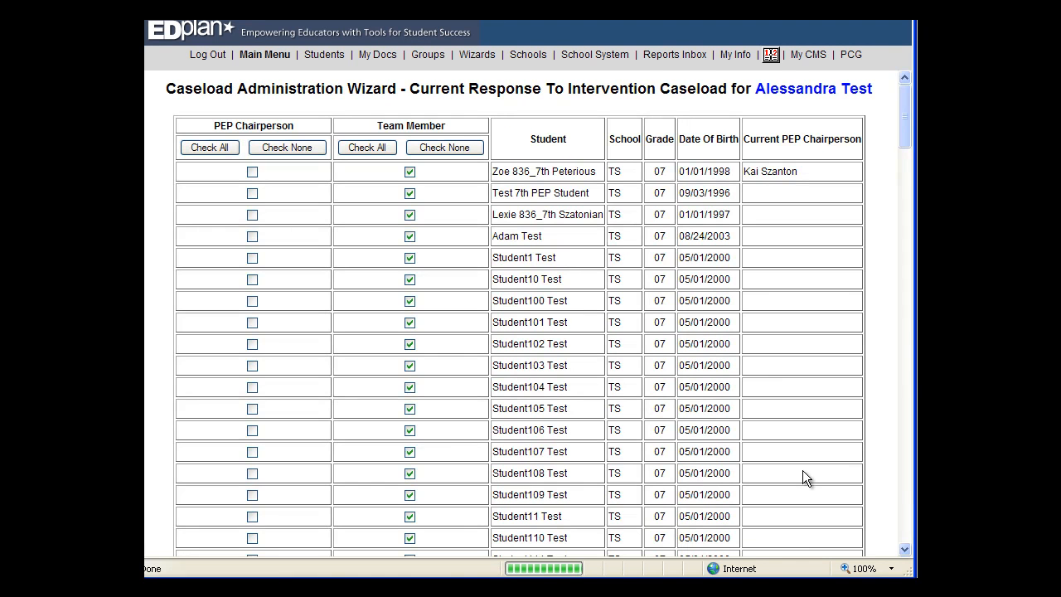
Set up a copy of this teacher's whole caseload to another general education teacher and continue to the student review.
key("End")
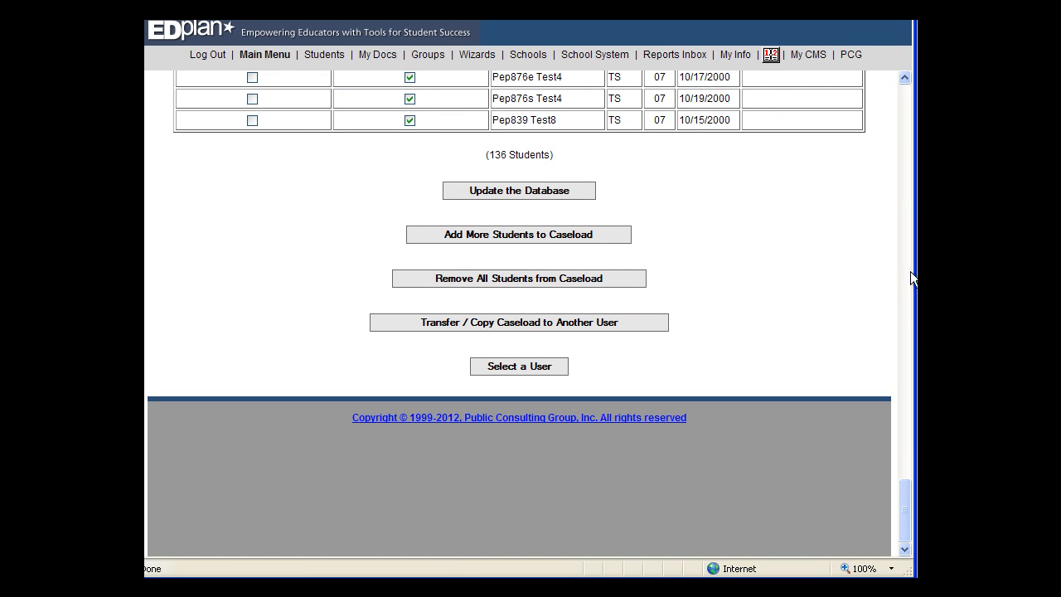
left_click(652, 321)
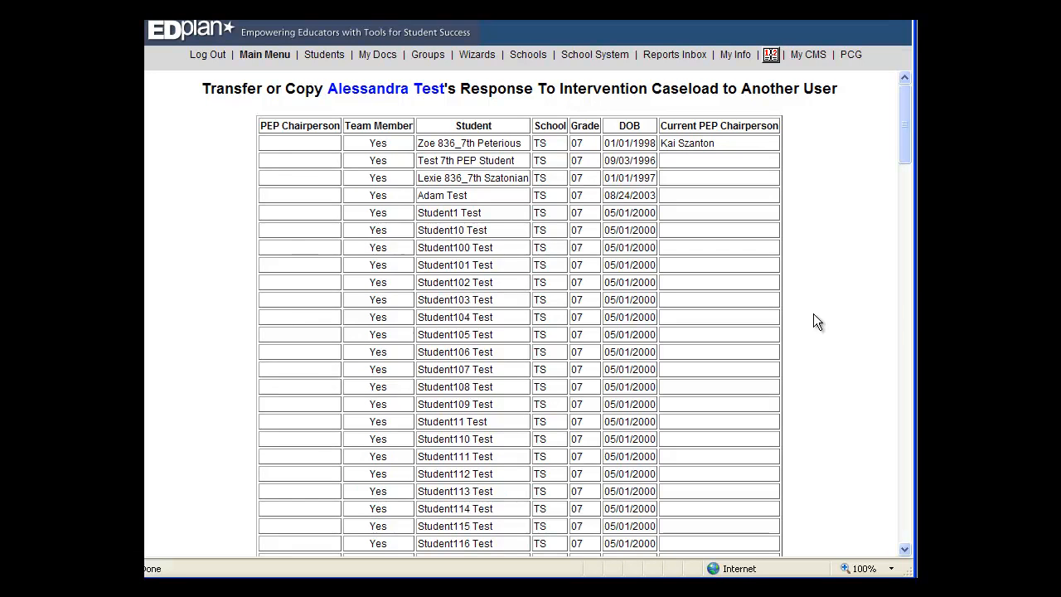
key("End")
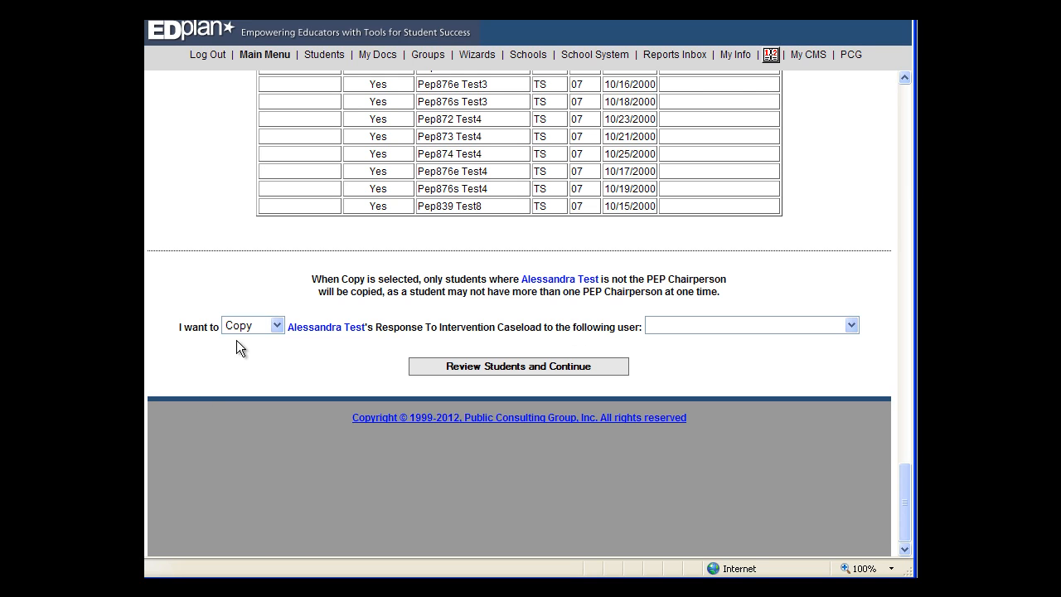
left_click(857, 323)
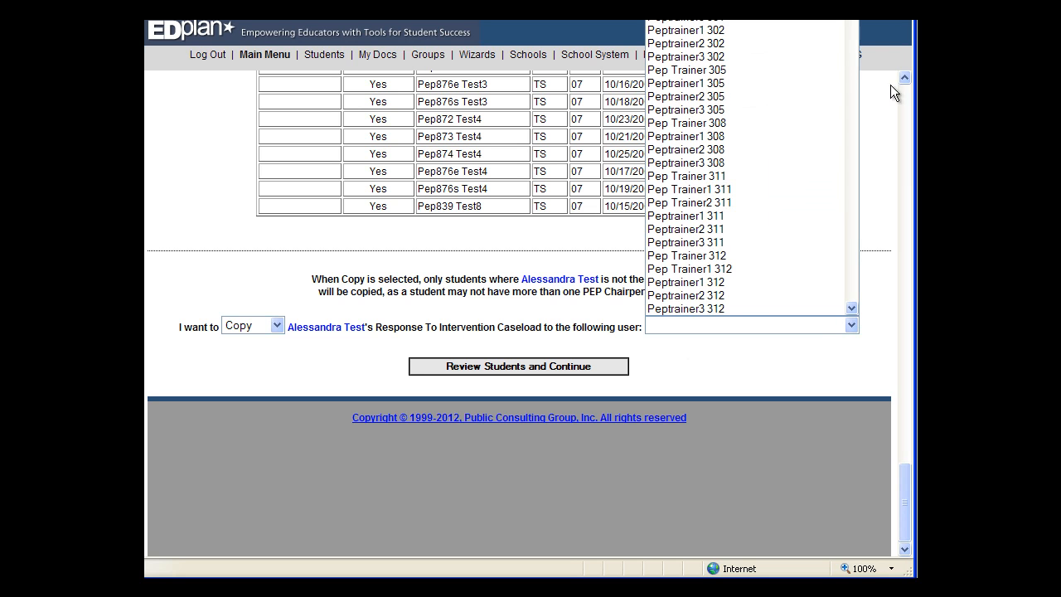
left_click_drag(851, 91, 842, 285)
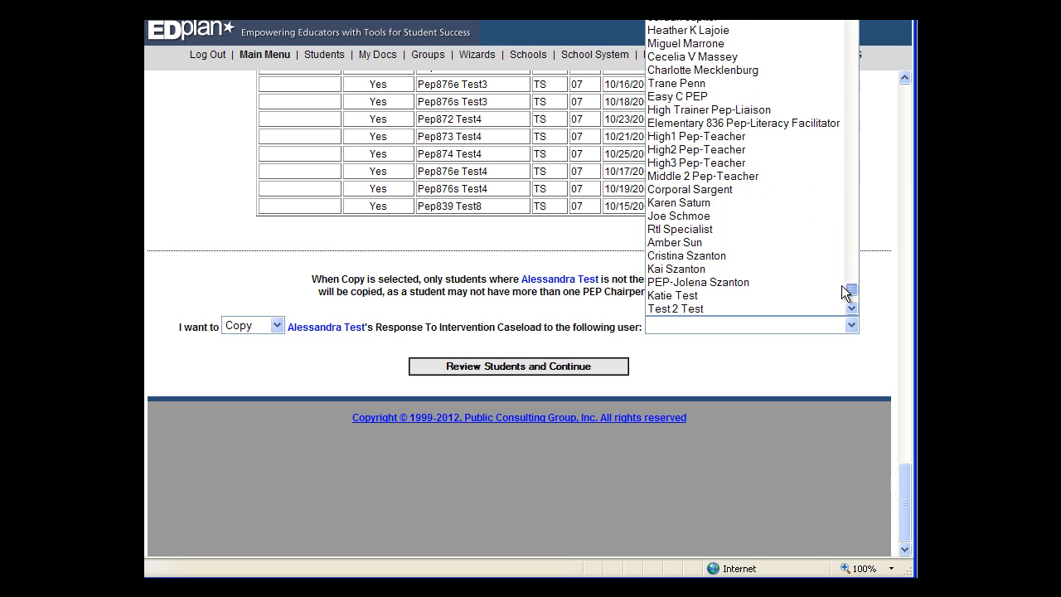
left_click(809, 255)
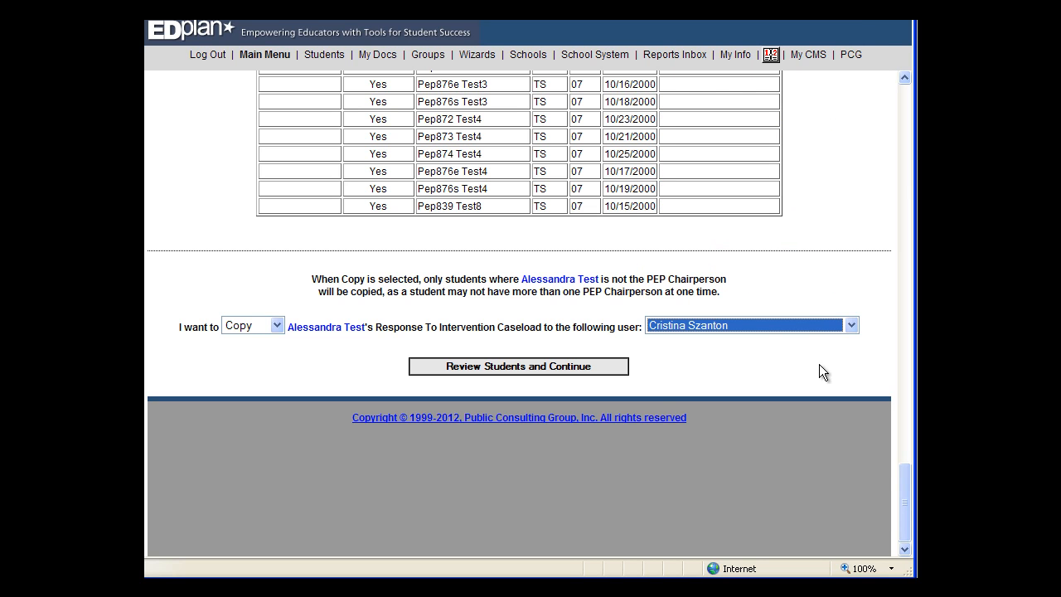
left_click(620, 370)
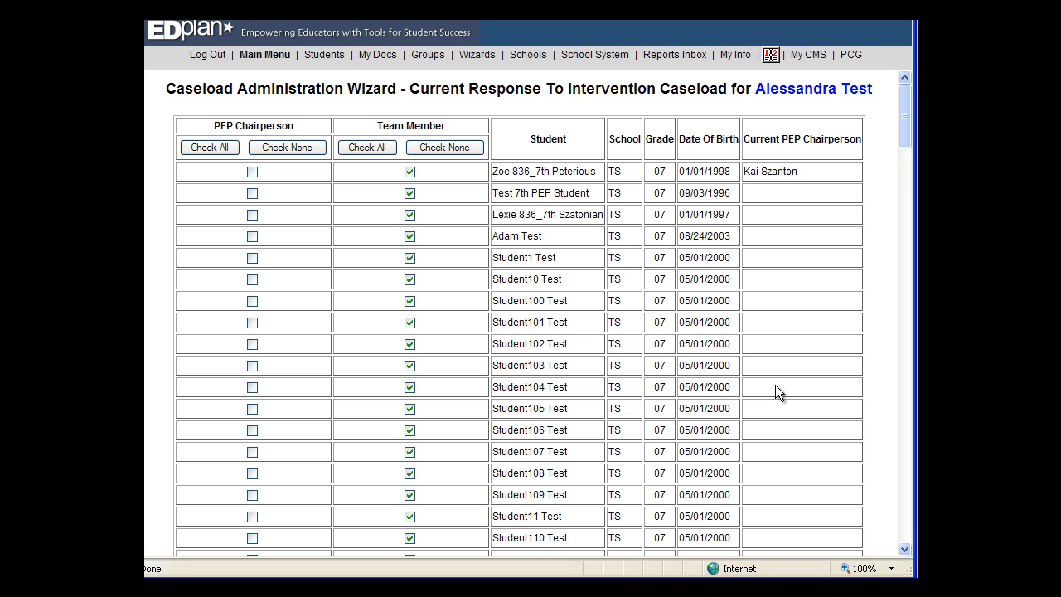
Search for users by the receiving teacher's last name and open the caseload of the one managing 2 students.
left_click_drag(902, 93, 891, 483)
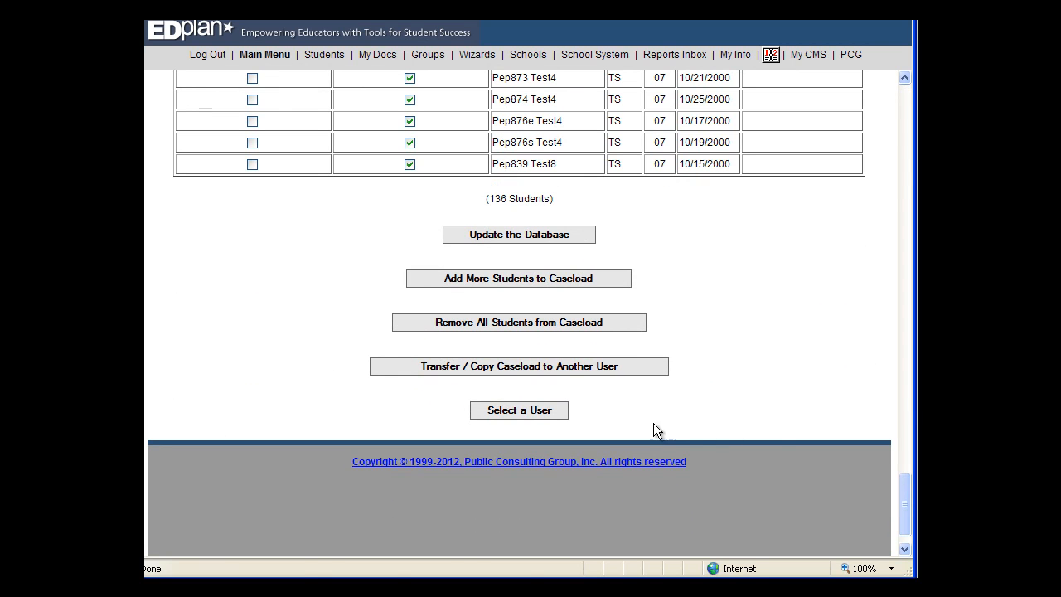
left_click(556, 411)
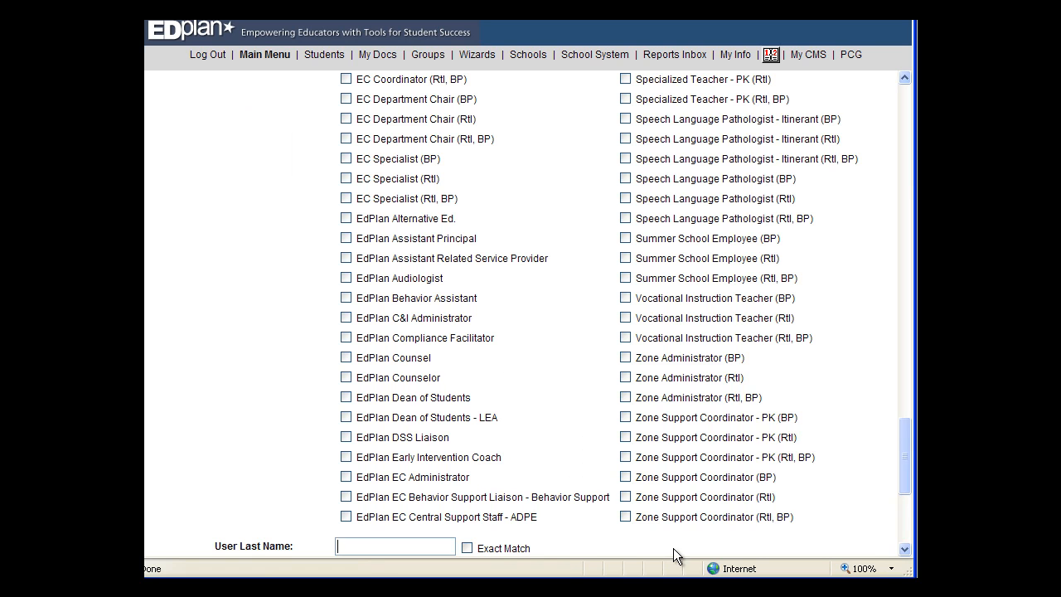
scroll(673, 547, "down", 3)
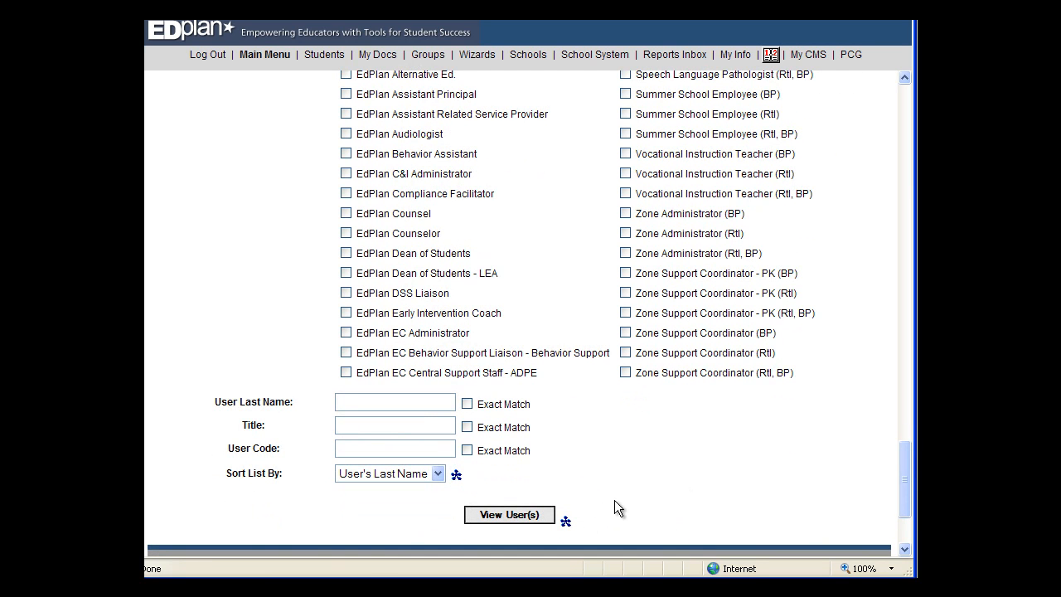
type("szanton")
left_click(545, 514)
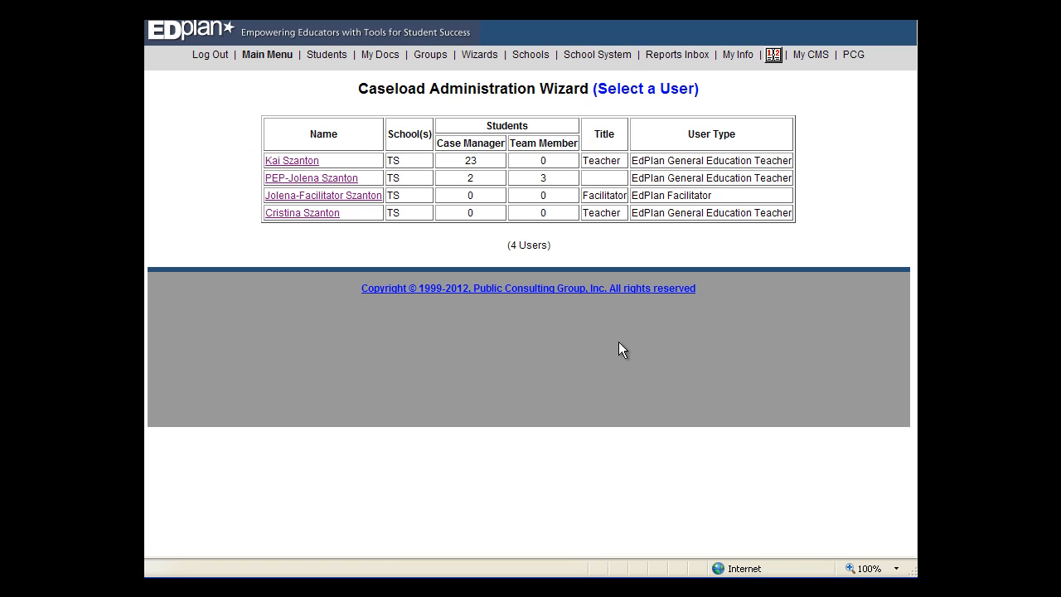
left_click(338, 185)
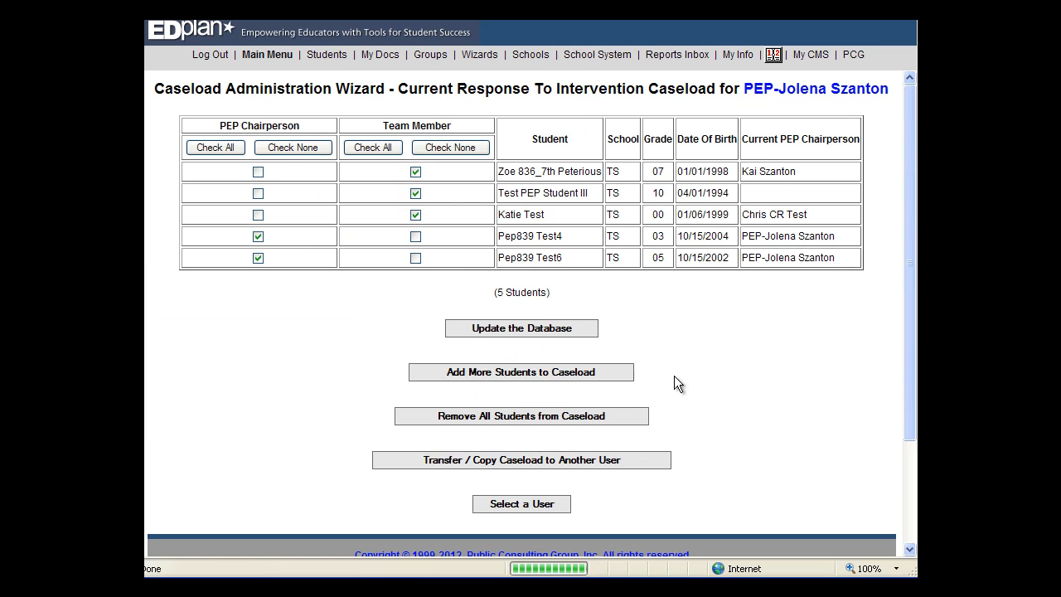
Transfer this user's whole Response To Intervention caseload to the first listed user with the same last name and complete the student review.
left_click(637, 462)
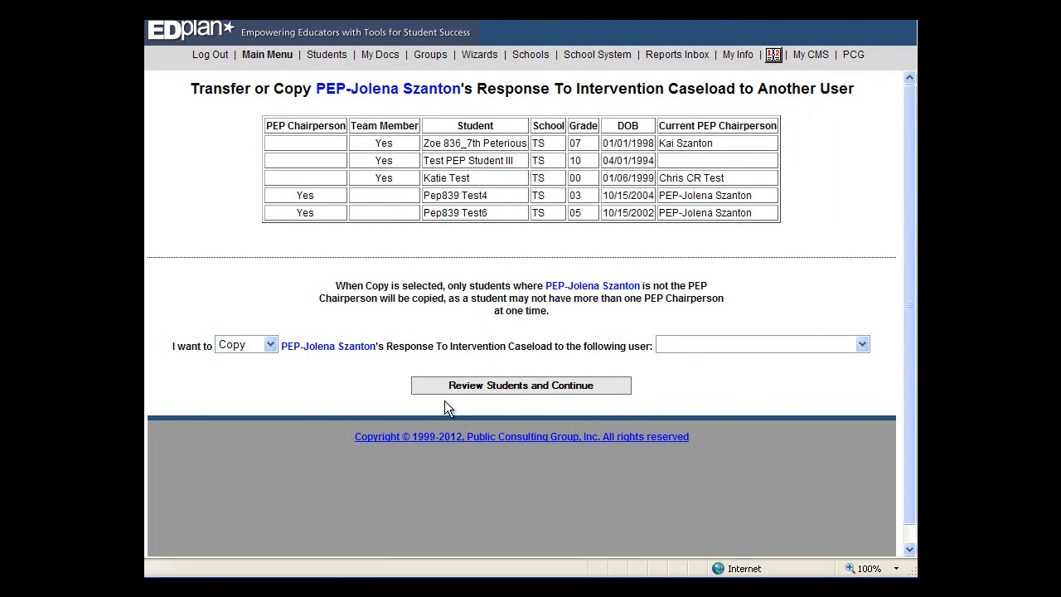
left_click(272, 345)
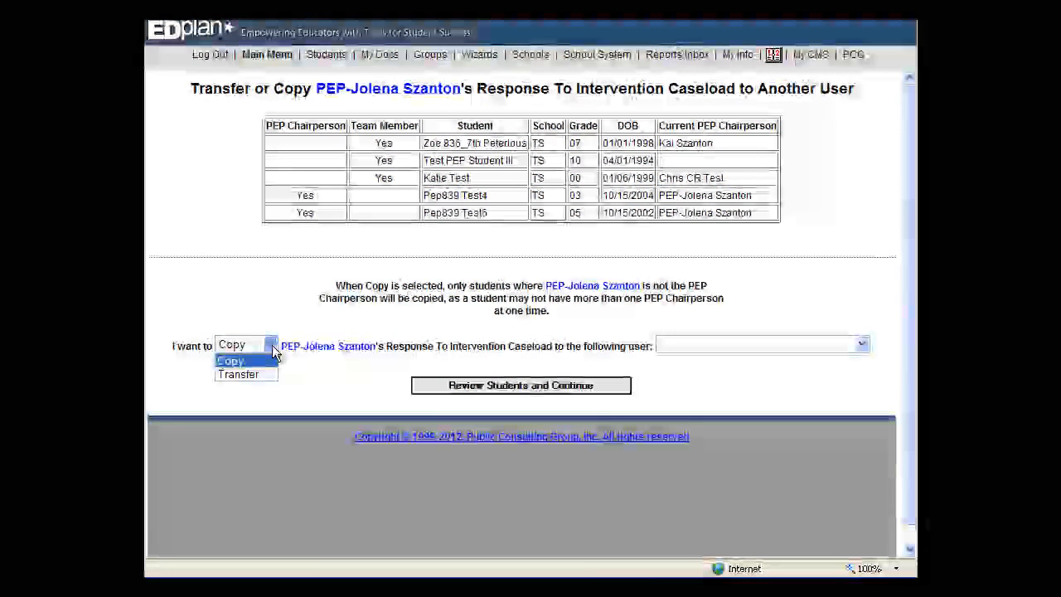
left_click(262, 376)
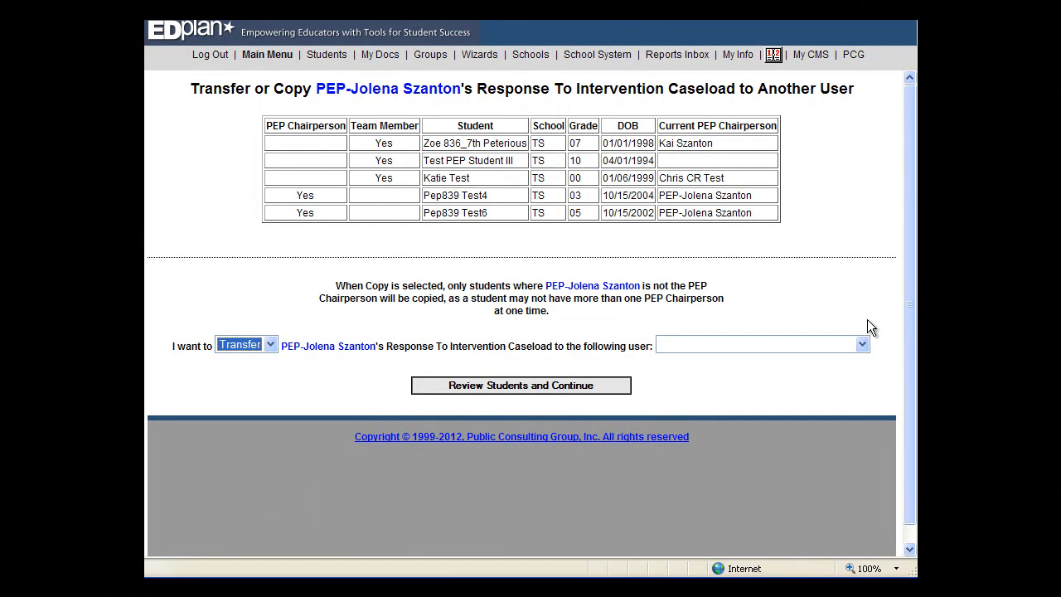
left_click(862, 345)
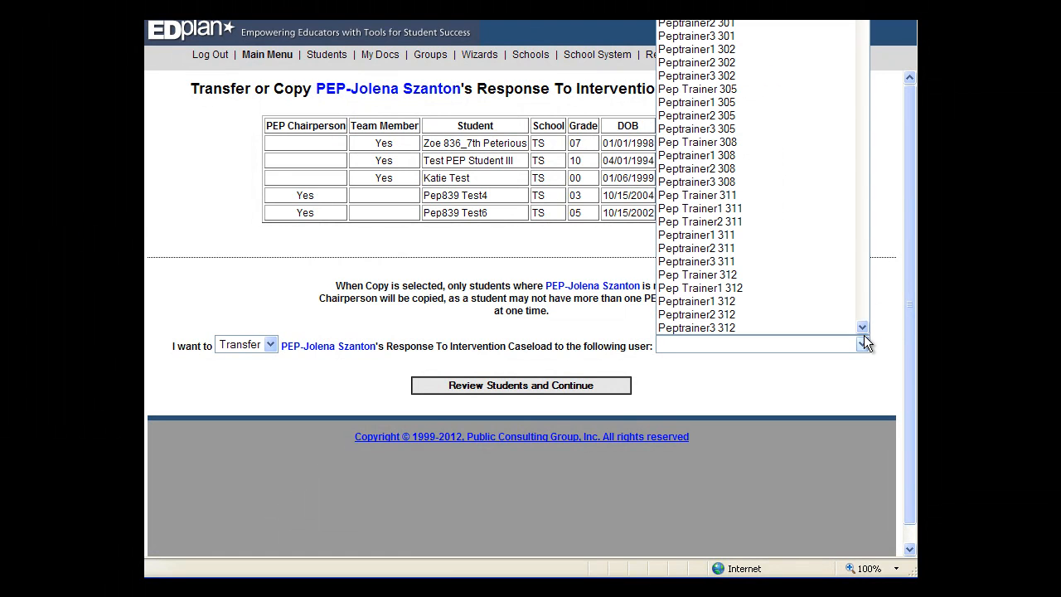
left_click_drag(861, 16, 854, 278)
left_click_drag(854, 296, 856, 320)
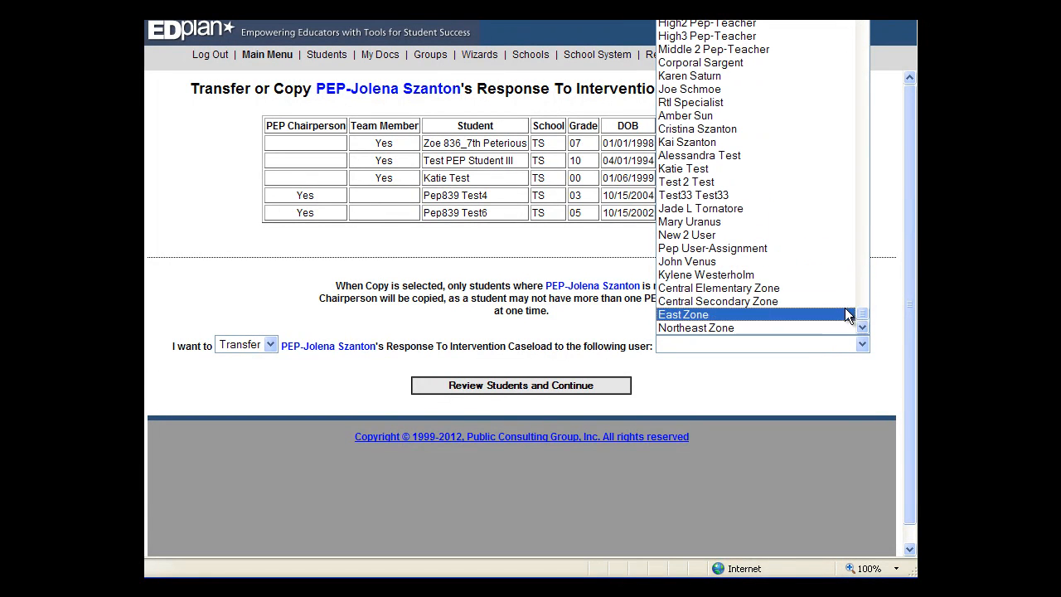
left_click(769, 128)
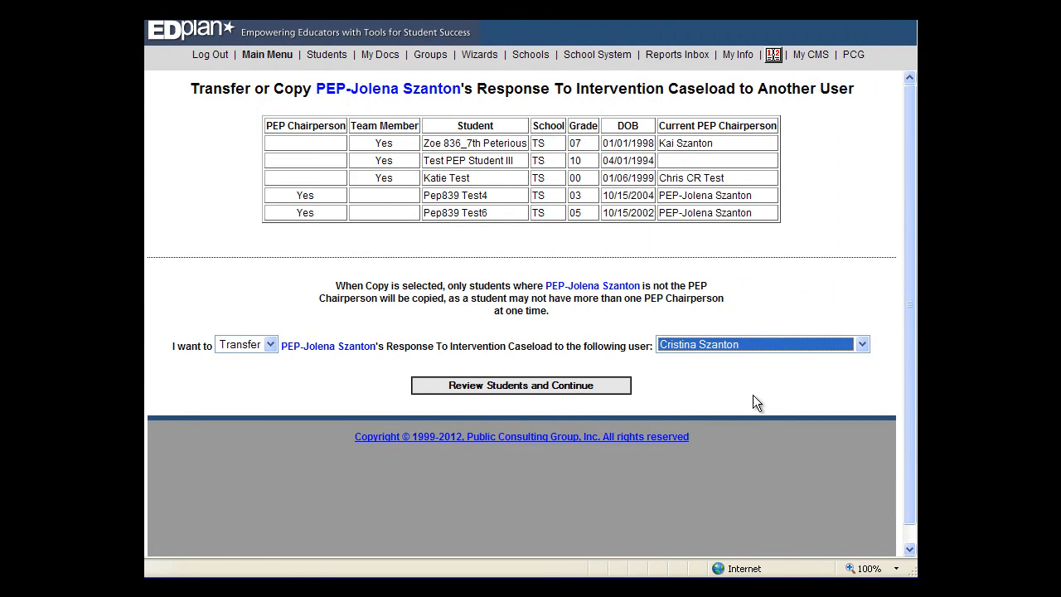
left_click(606, 388)
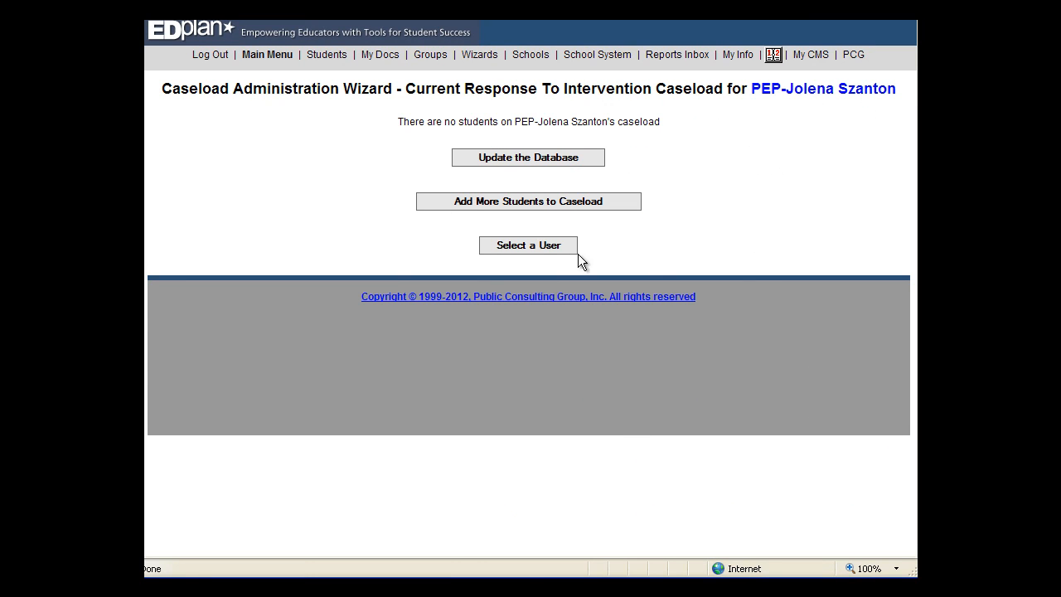
Return to the user selection and search for users by the last name shared by both caseload holders.
left_click(522, 242)
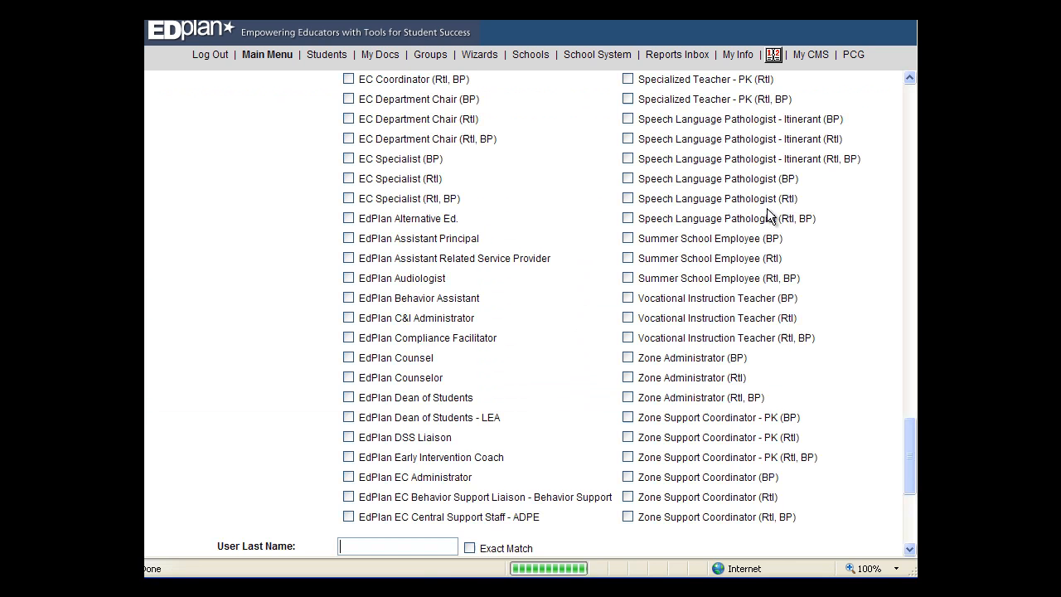
scroll(439, 514, "down", 3)
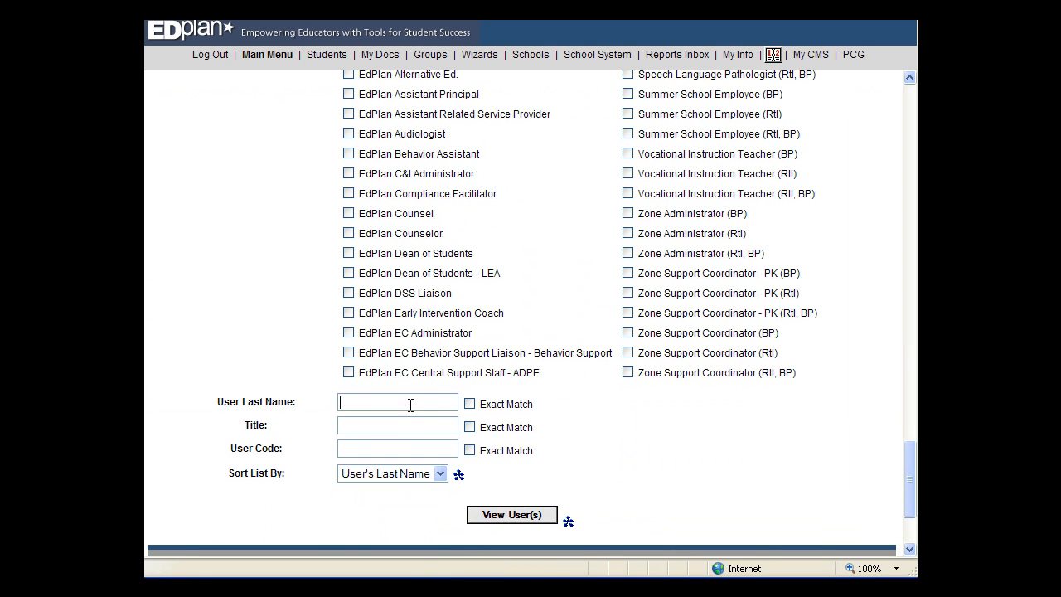
type("szanton")
key("Return")
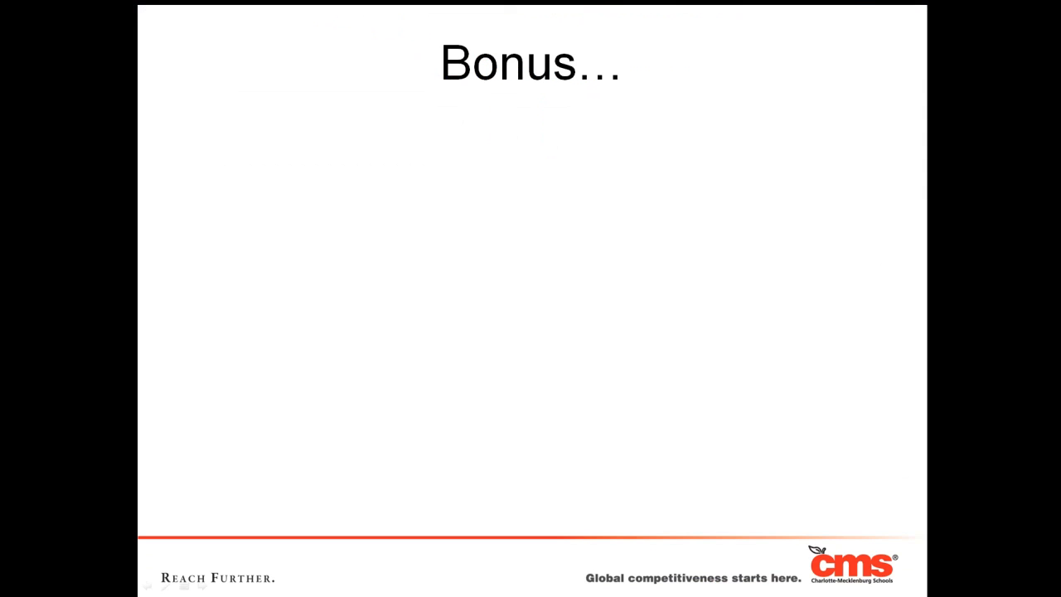
key("Right")
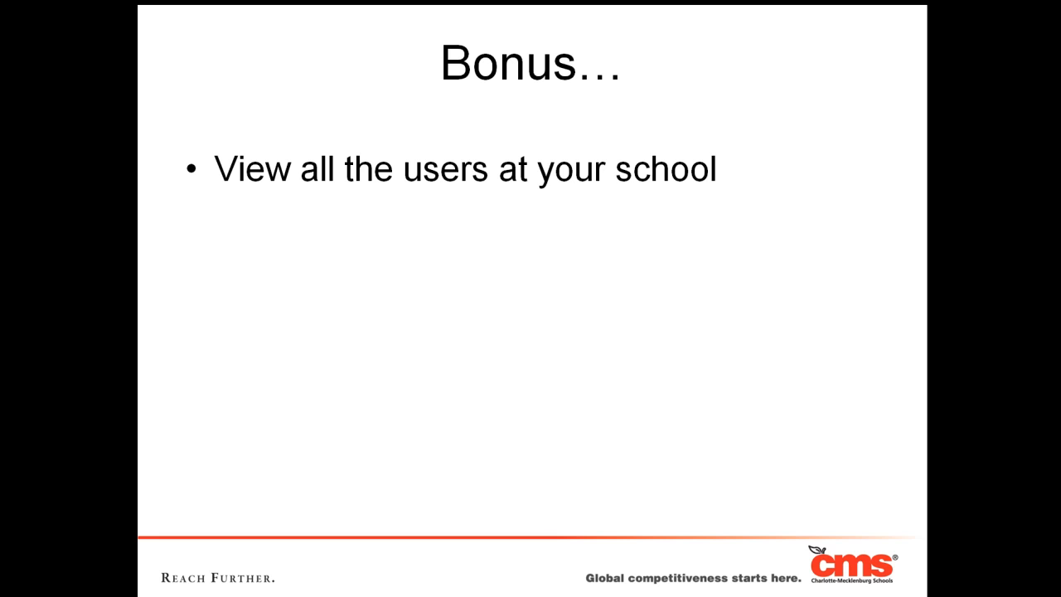
key("Right")
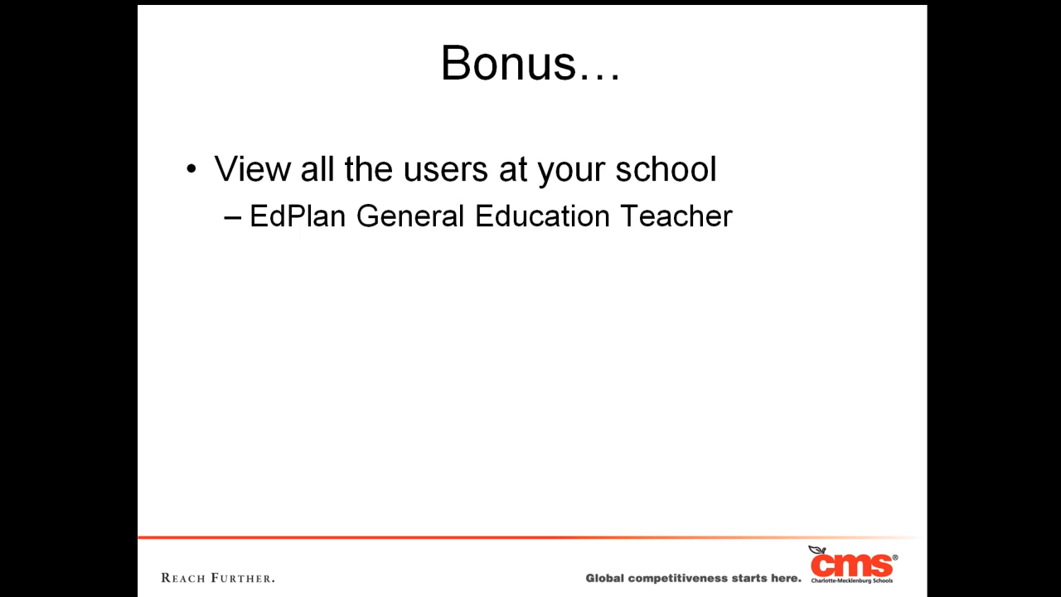
key("Right")
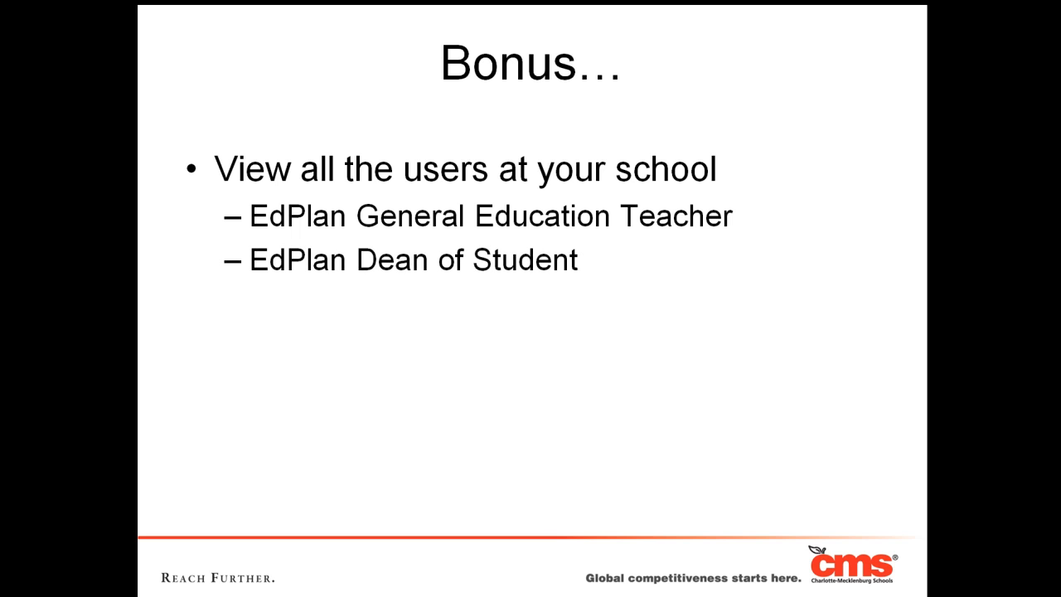
key("Right")
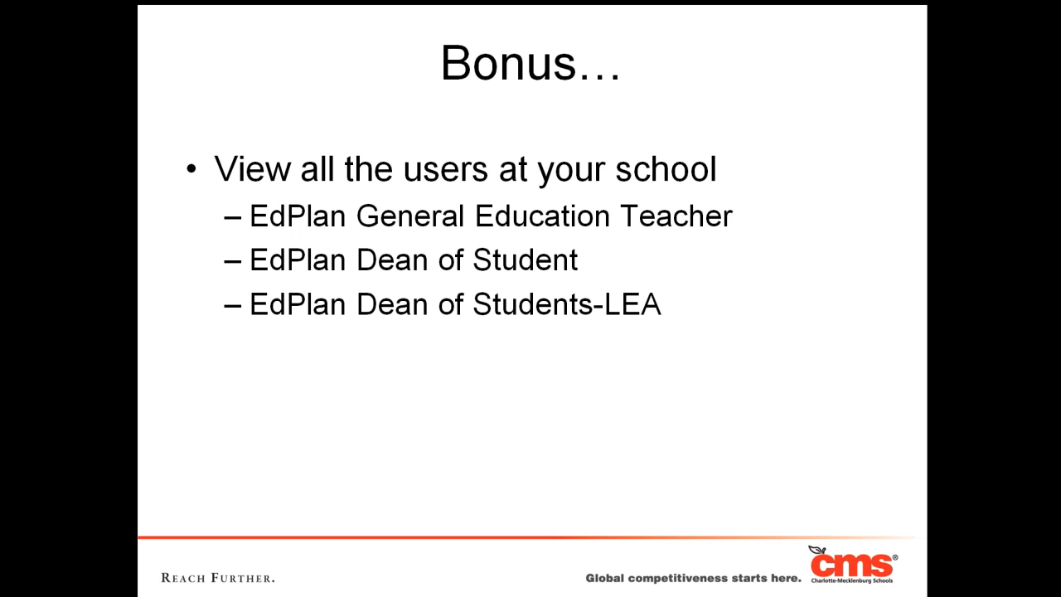
key("Right")
key("Right")
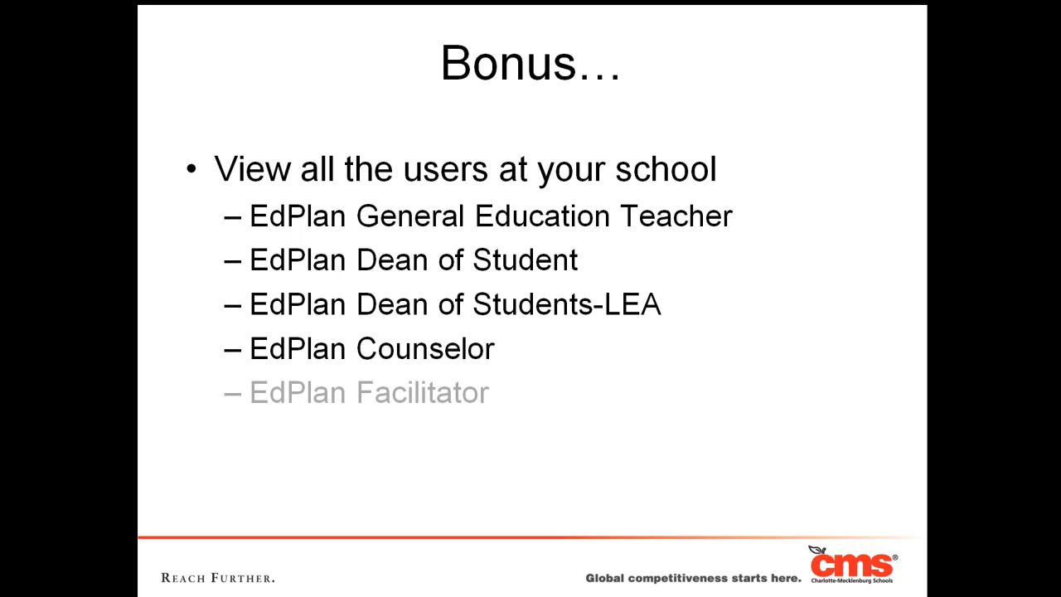
key("Right")
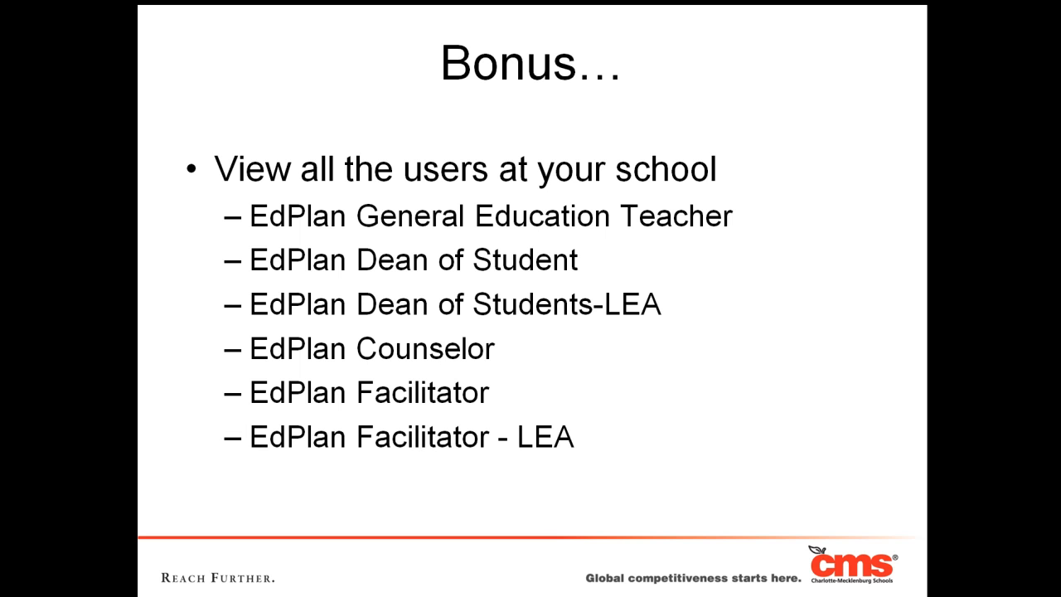
key("Right")
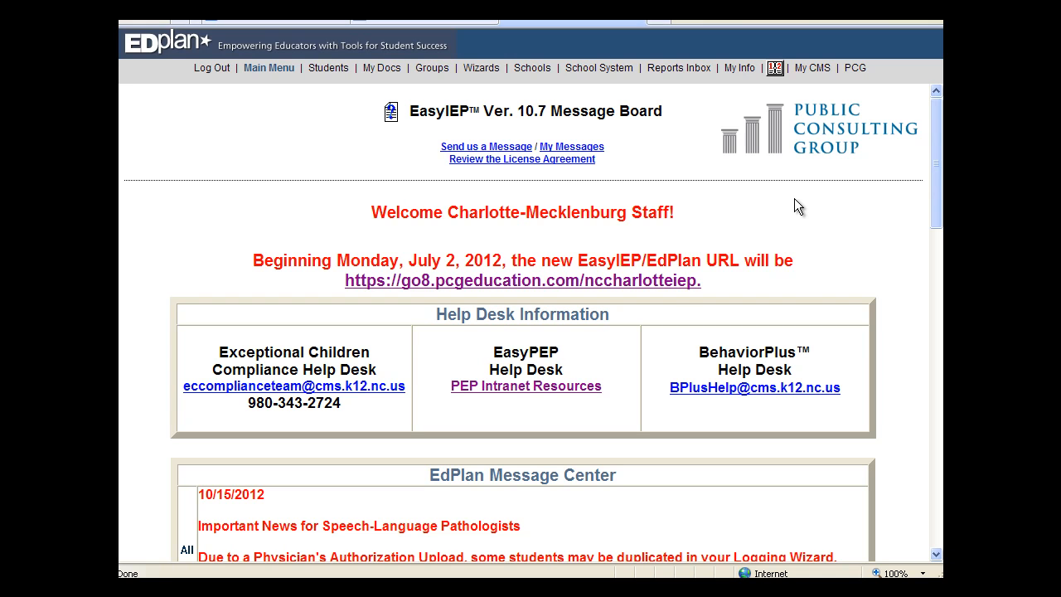
Open the Caseload Administration Wizard and list the users of type EdPlan General Education Teacher for all schools.
left_click(487, 68)
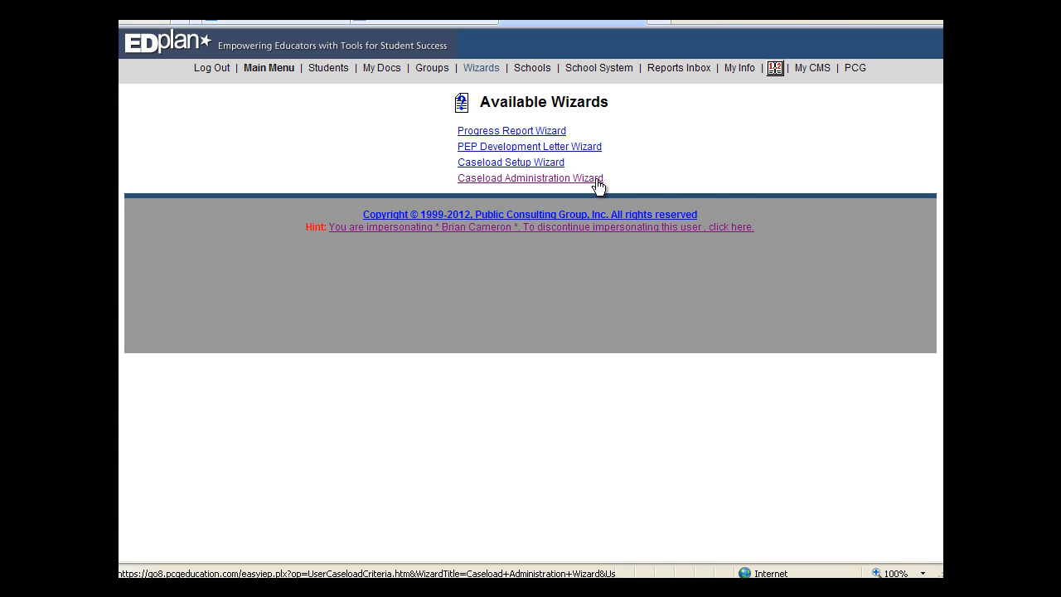
left_click(596, 179)
left_click_drag(938, 437, 937, 107)
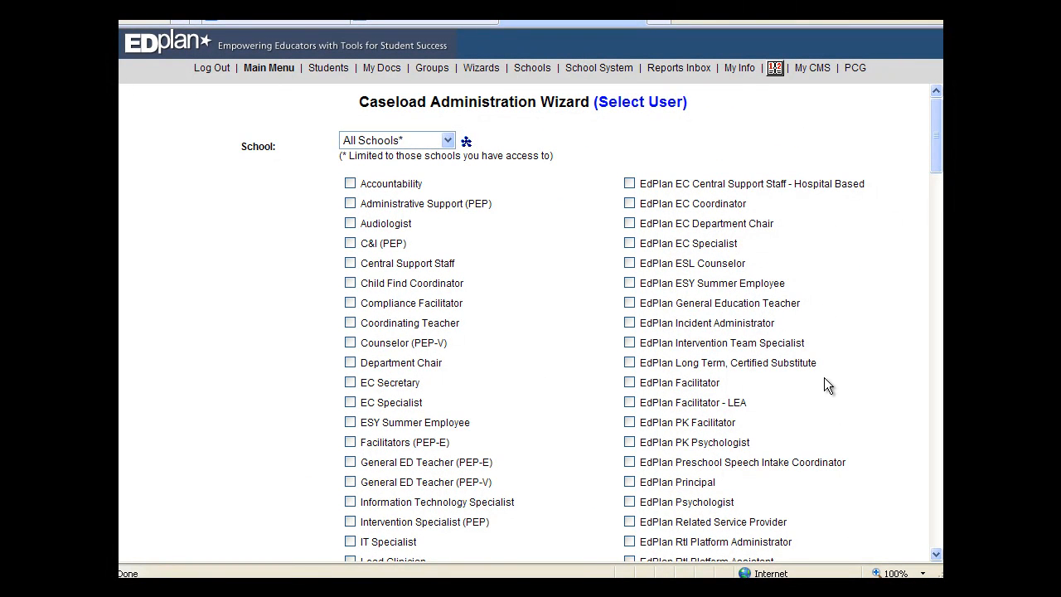
left_click(632, 303)
left_click_drag(936, 141, 914, 515)
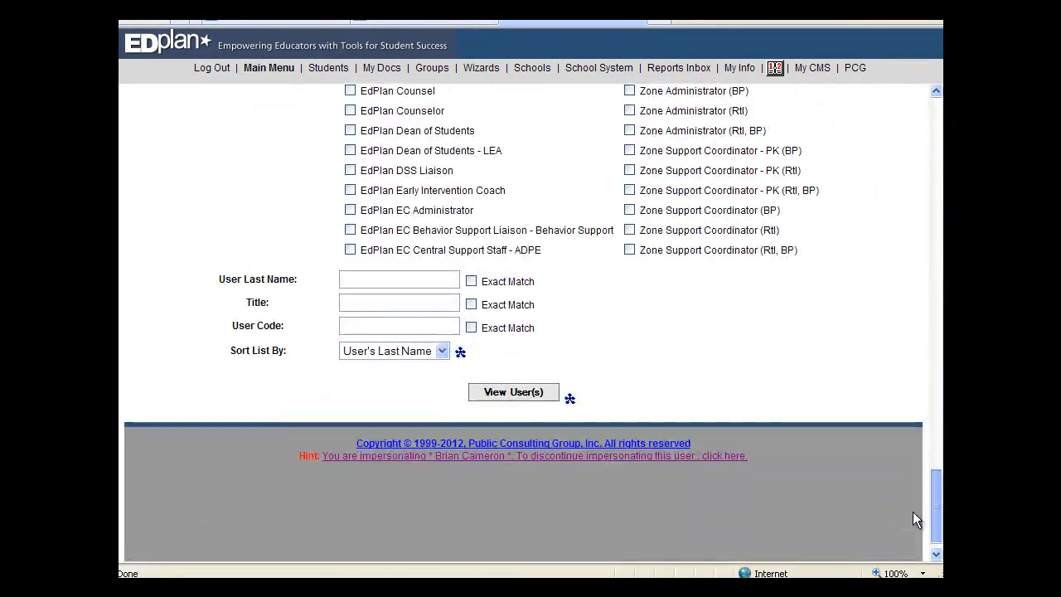
left_click(513, 393)
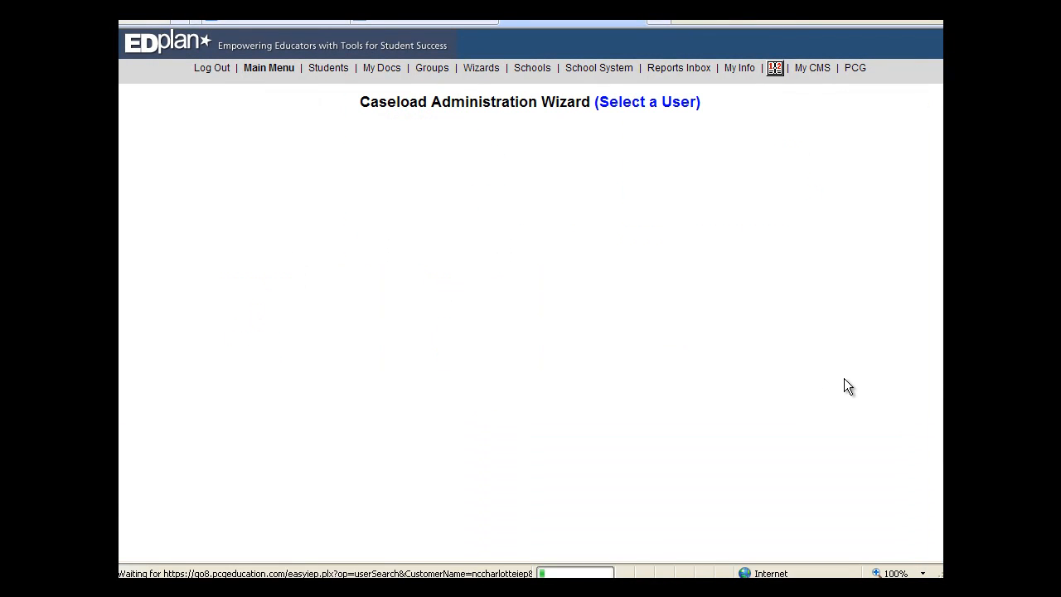